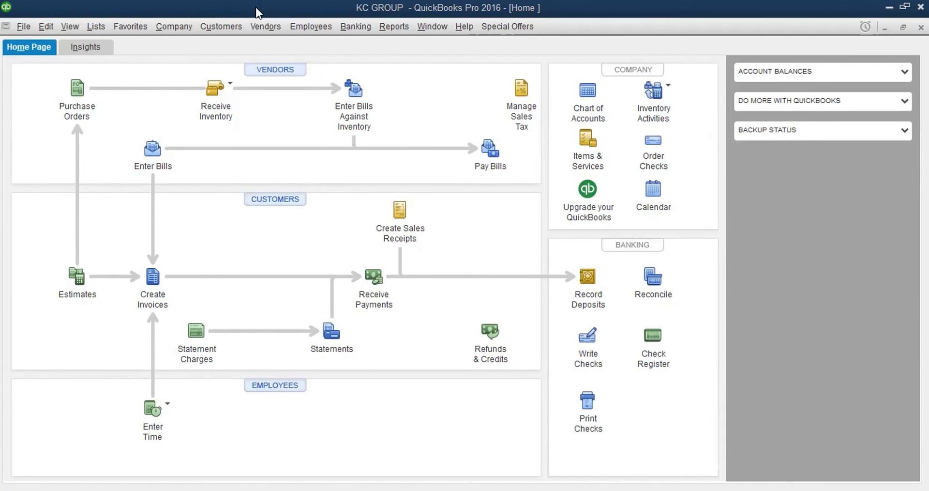
# Step: Display the navigation shortcuts as the Left Icon Bar and switch them to the Top Icon Bar layout
pyautogui.click(65, 28)
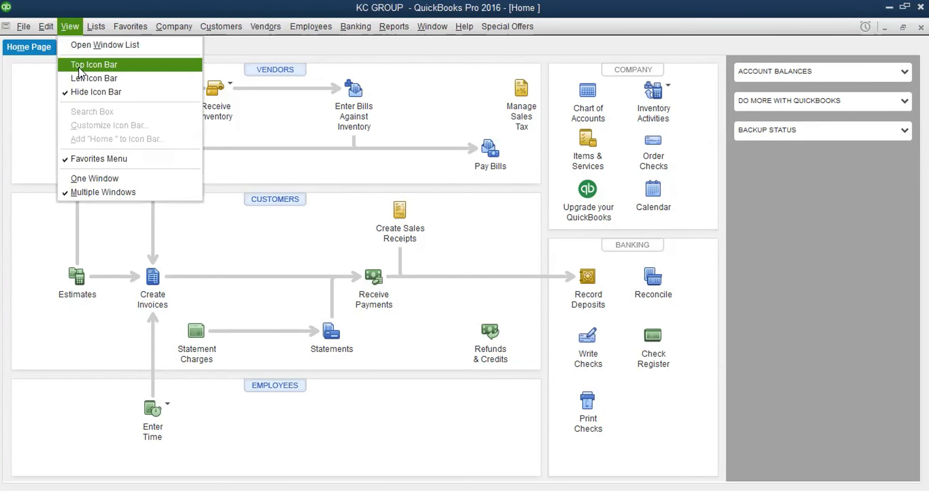
pyautogui.click(75, 76)
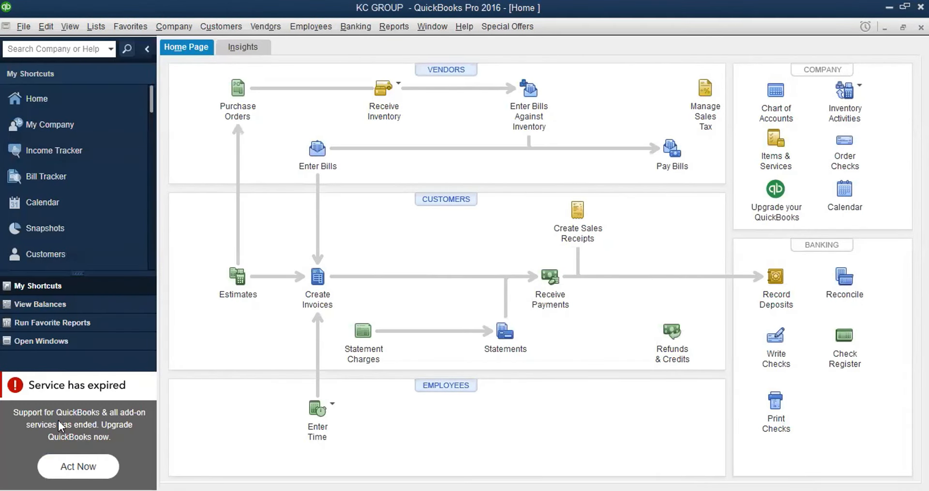
pyautogui.click(71, 27)
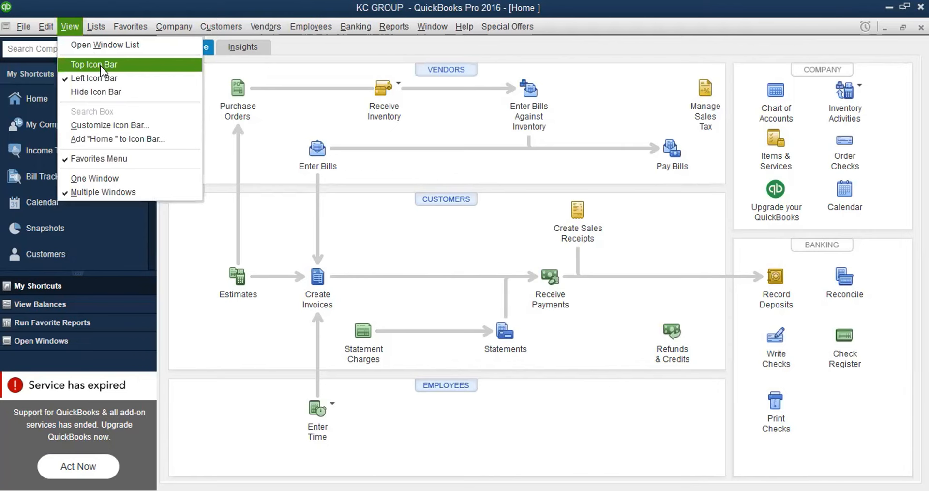
pyautogui.click(100, 65)
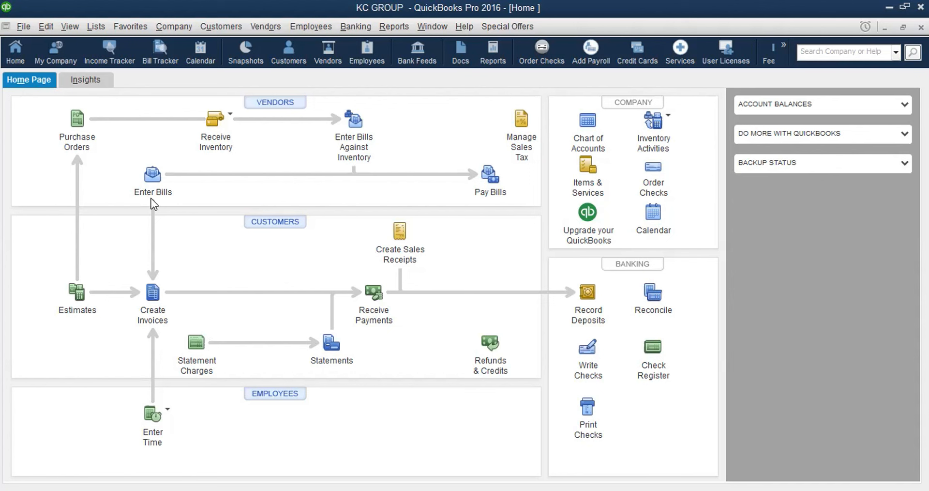
# Step: Hide the icon bar completely and restore it with the Top Icon Bar layout
pyautogui.click(71, 28)
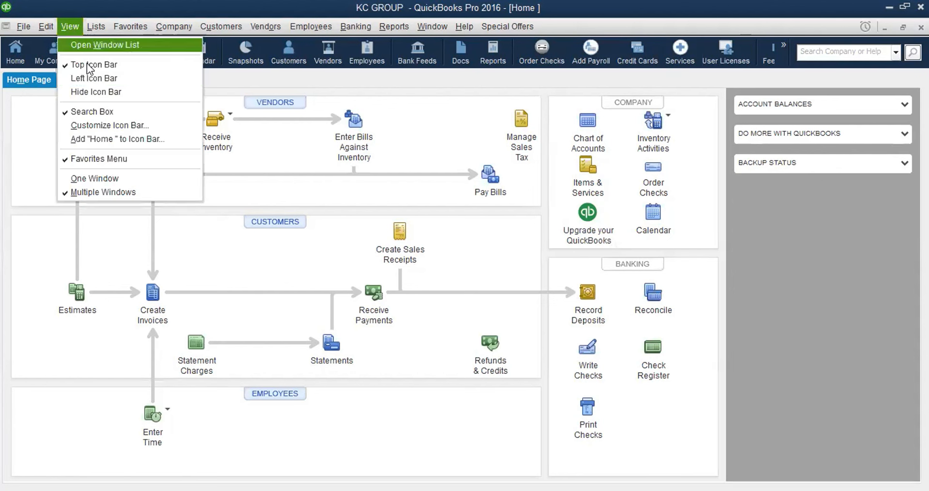
pyautogui.click(92, 91)
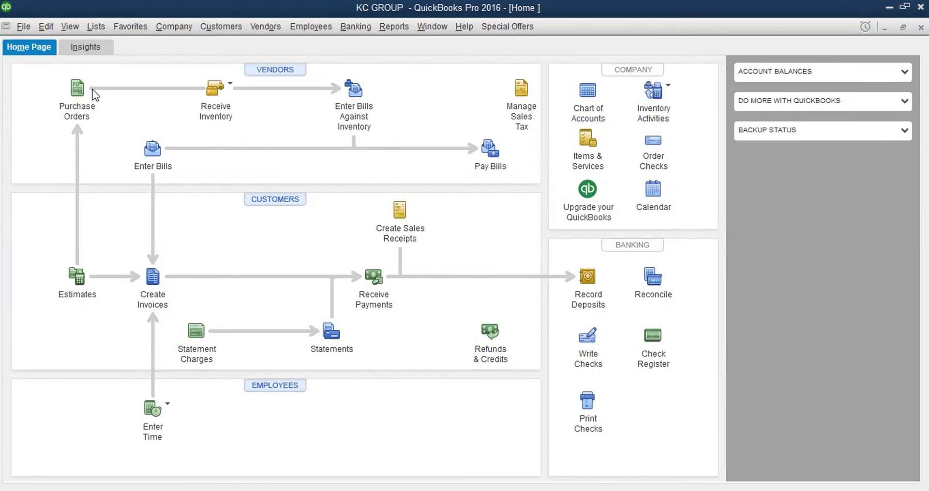
pyautogui.click(74, 30)
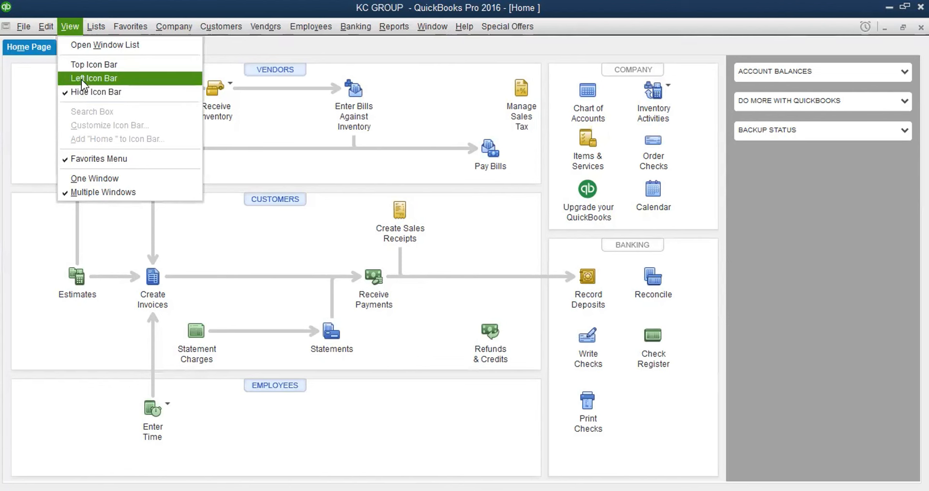
pyautogui.click(71, 65)
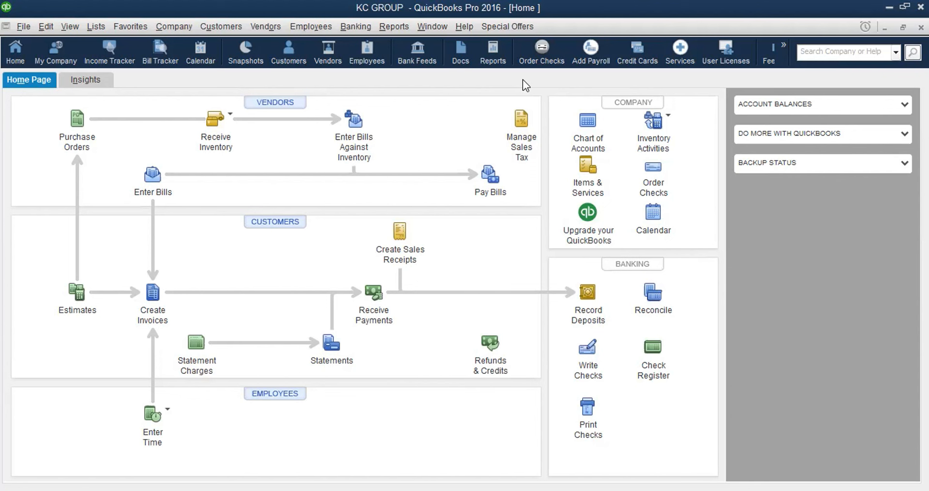
# Step: Open the My Company window with the details of KC GROUP
pyautogui.click(178, 27)
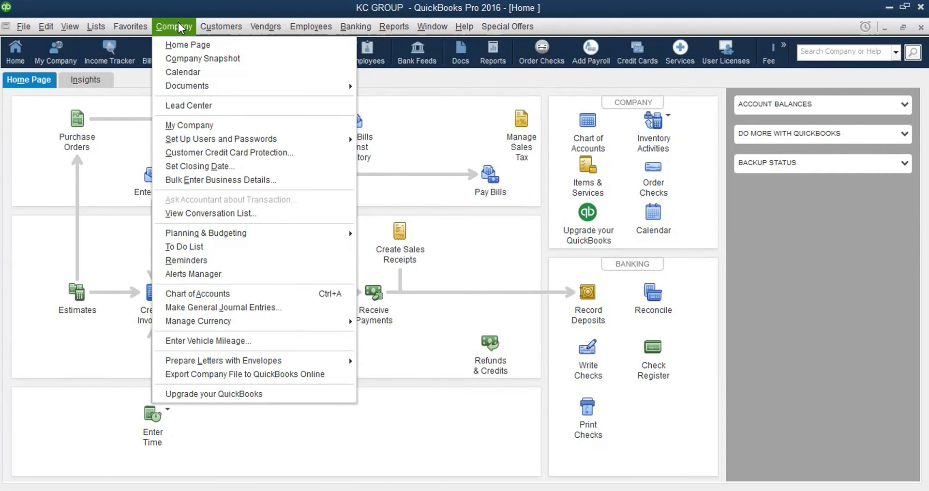
pyautogui.click(199, 127)
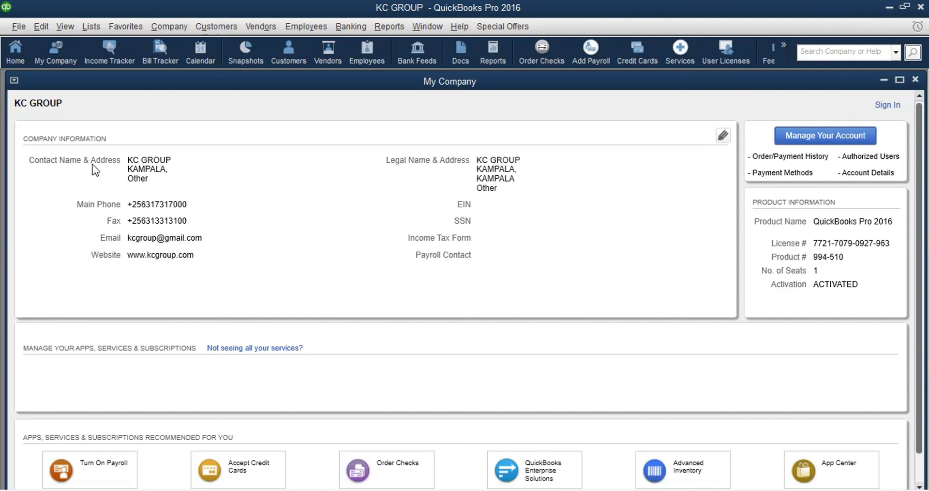
pyautogui.click(723, 137)
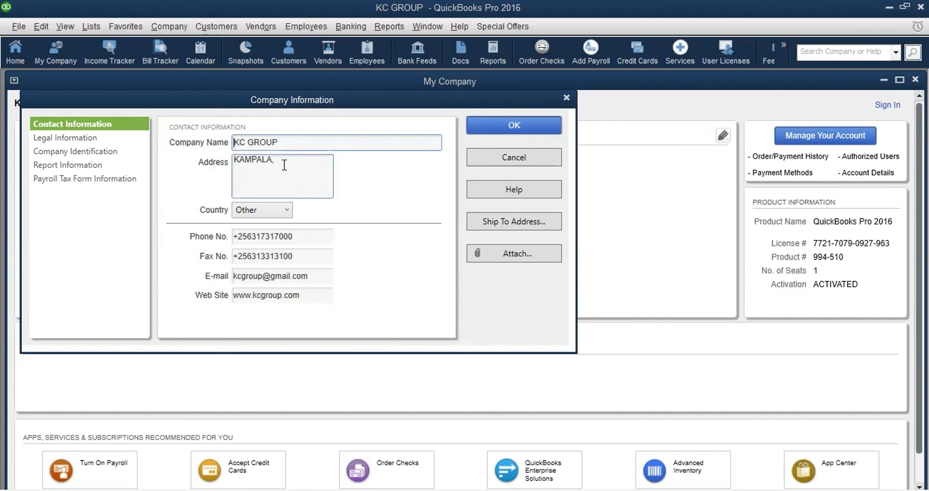
pyautogui.click(284, 165)
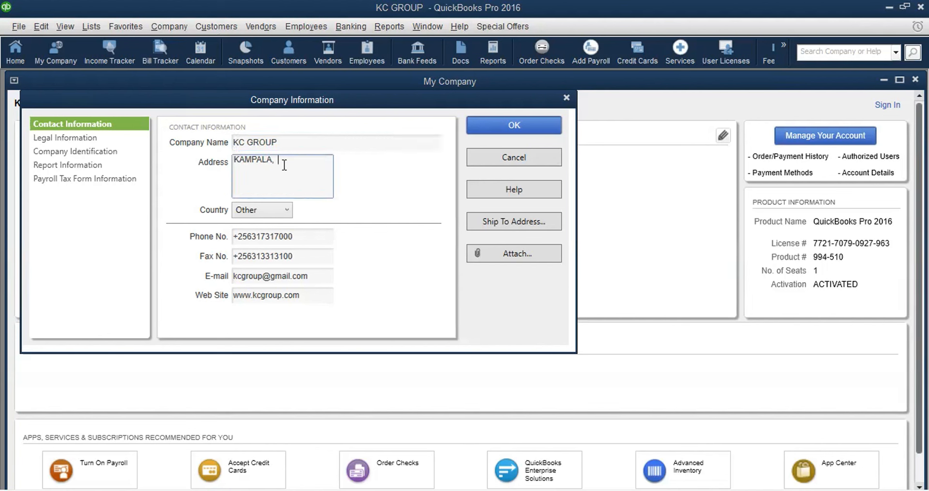
pyautogui.write('UGANDA')
pyautogui.click(522, 124)
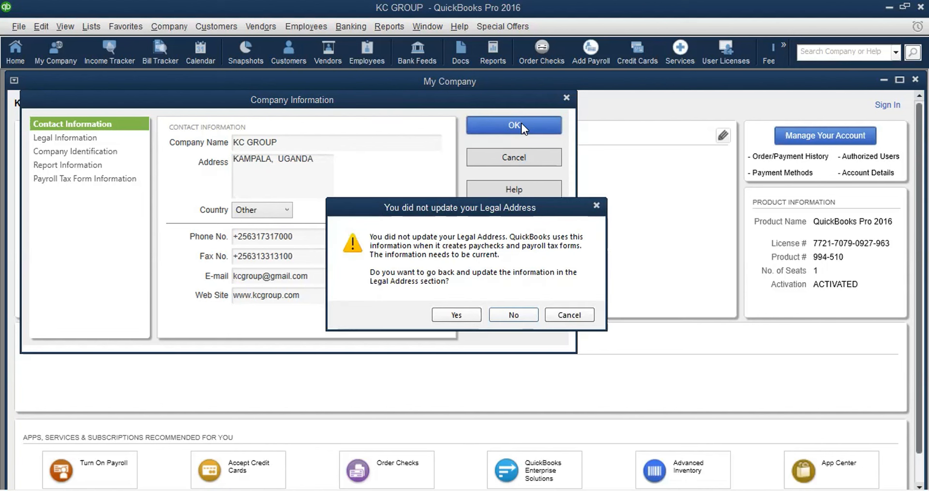
pyautogui.click(575, 314)
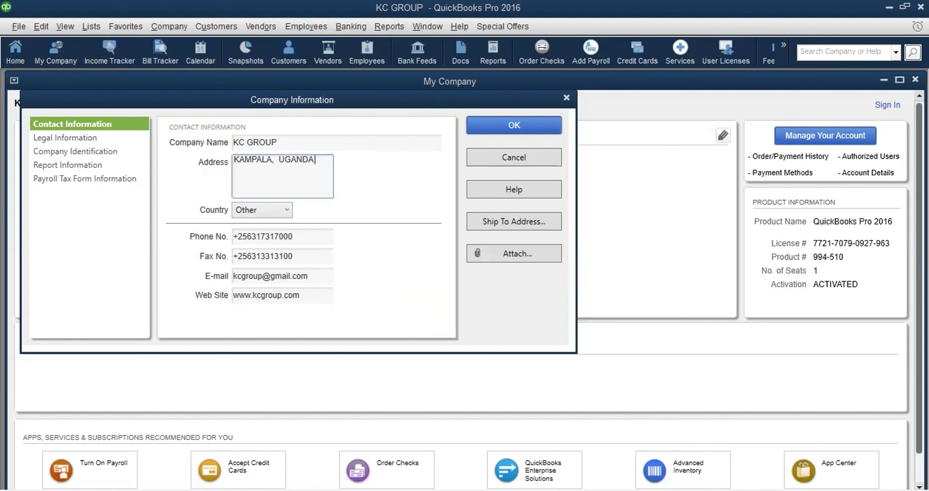
pyautogui.write('EAST AFRICE')
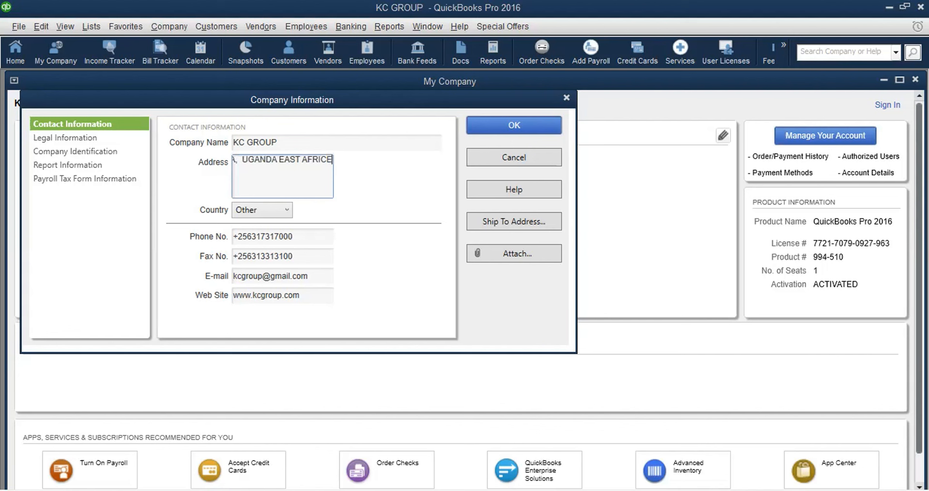
pyautogui.press('BackSpace')
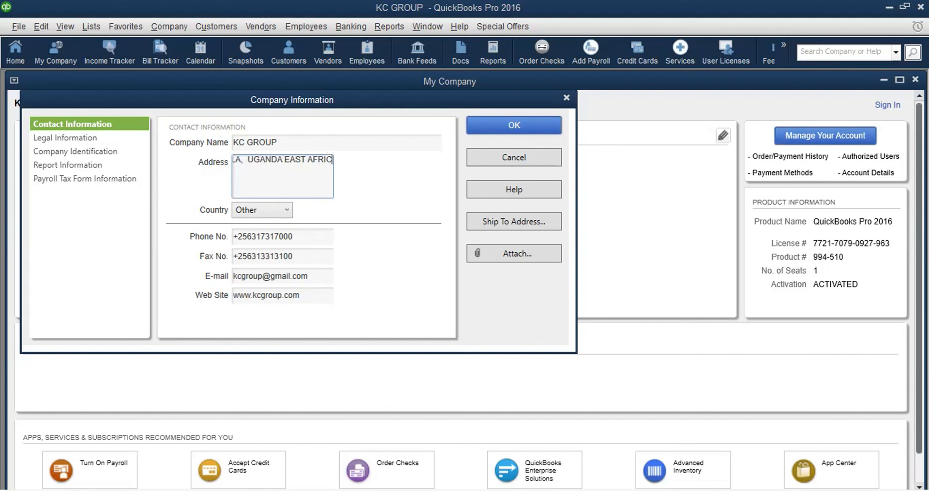
pyautogui.write('A.')
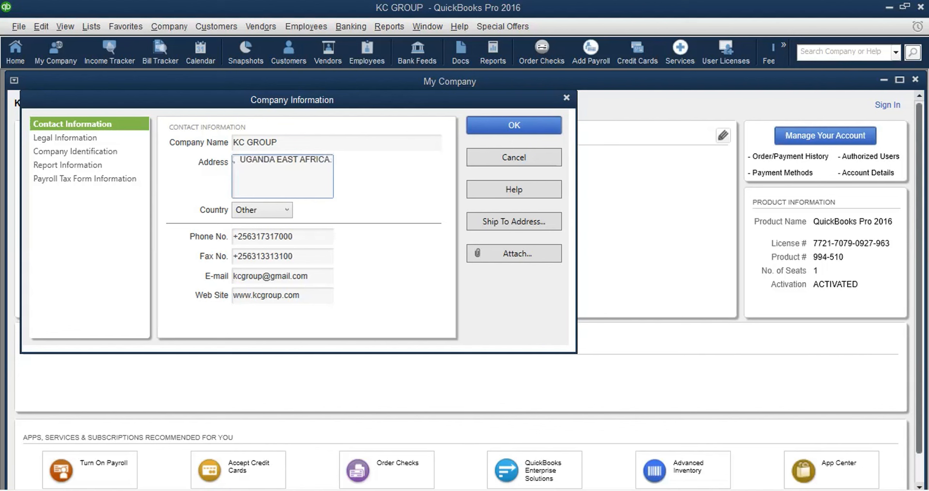
pyautogui.click(280, 187)
pyautogui.write('-')
pyautogui.click(515, 127)
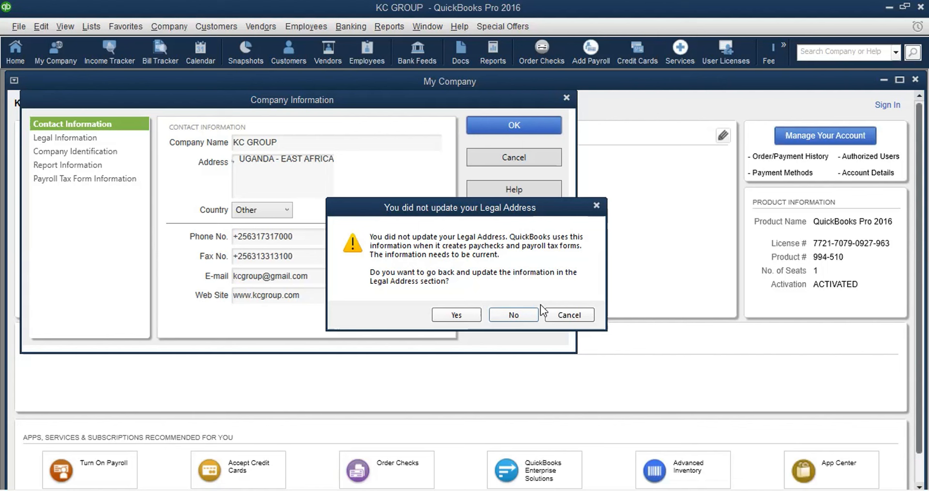
pyautogui.click(456, 314)
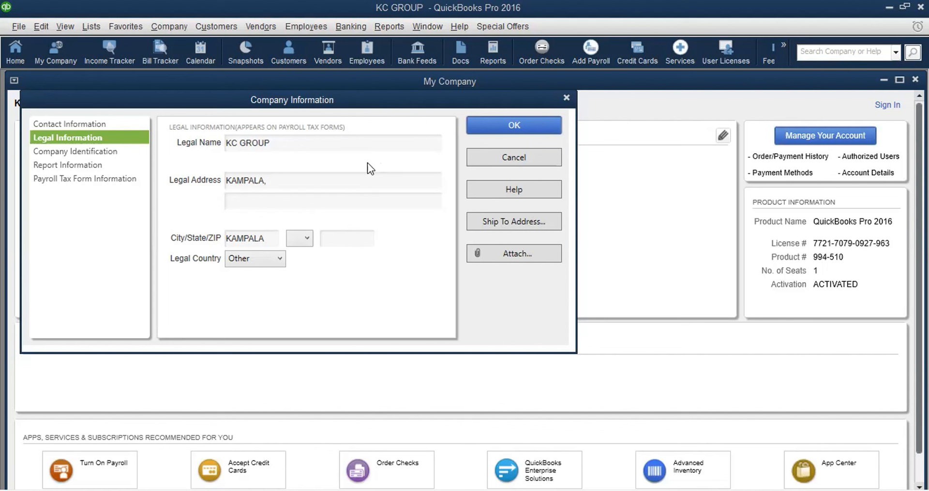
pyautogui.click(268, 201)
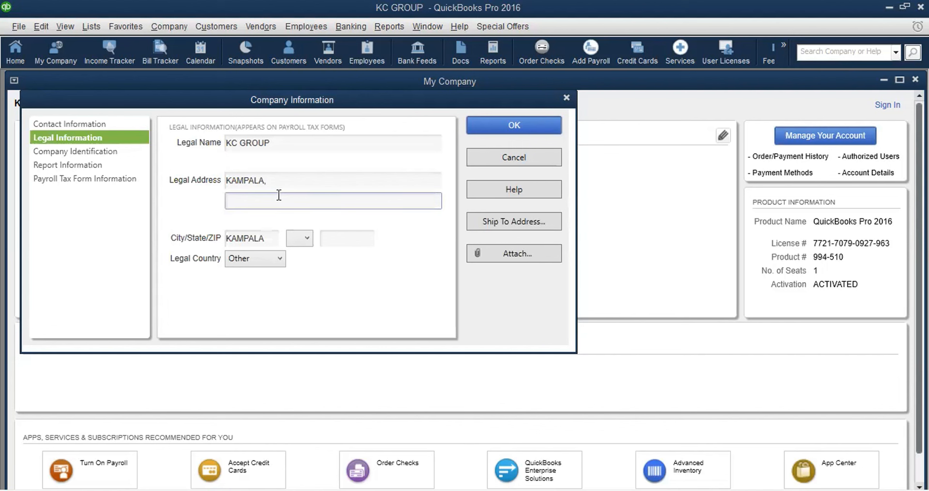
pyautogui.click(510, 161)
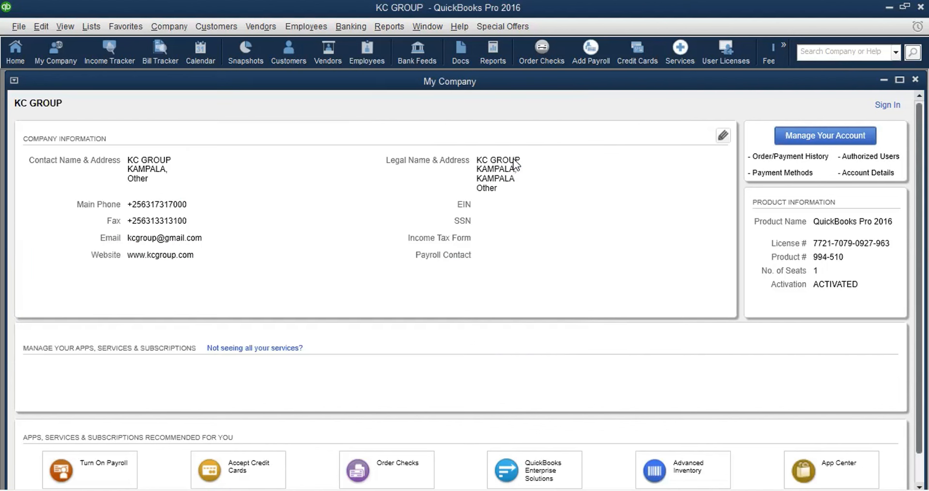
# Step: Add the country and region to the company's contact address and save it without updating the legal address
pyautogui.click(721, 138)
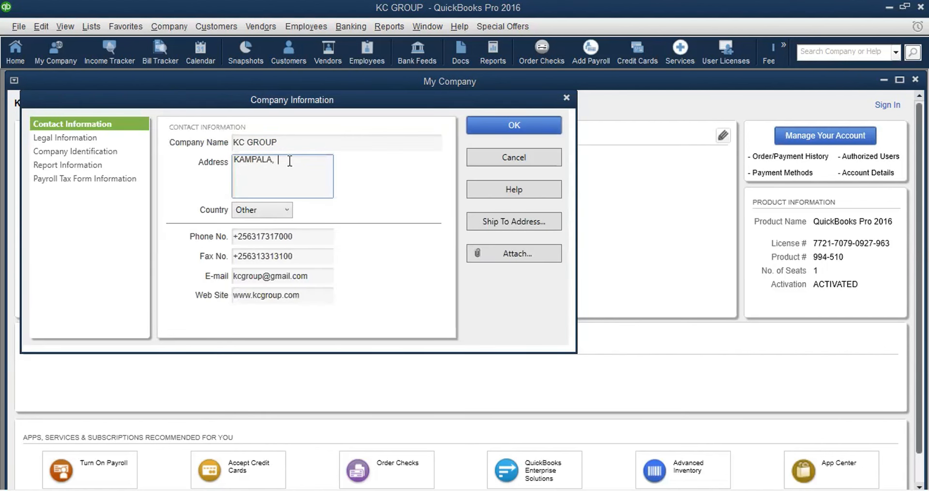
pyautogui.write('UGANDA - EAST AFRICA')
pyautogui.click(517, 124)
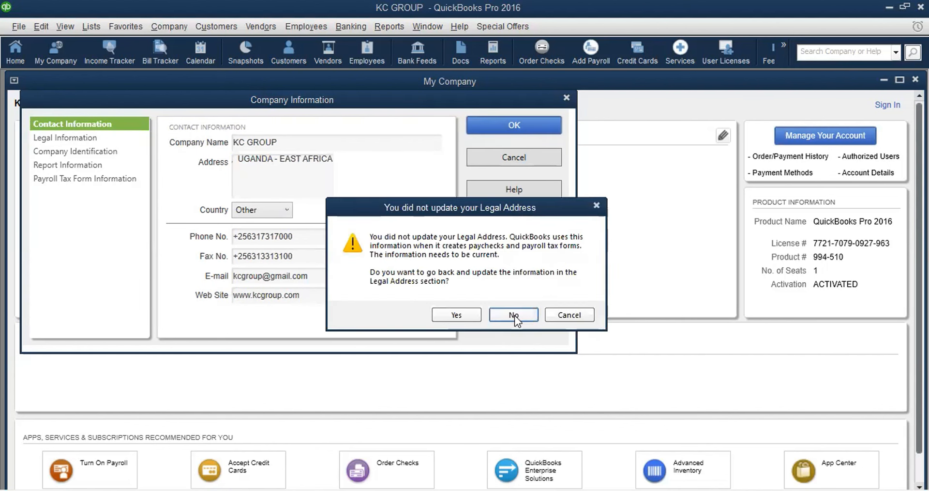
pyautogui.click(514, 316)
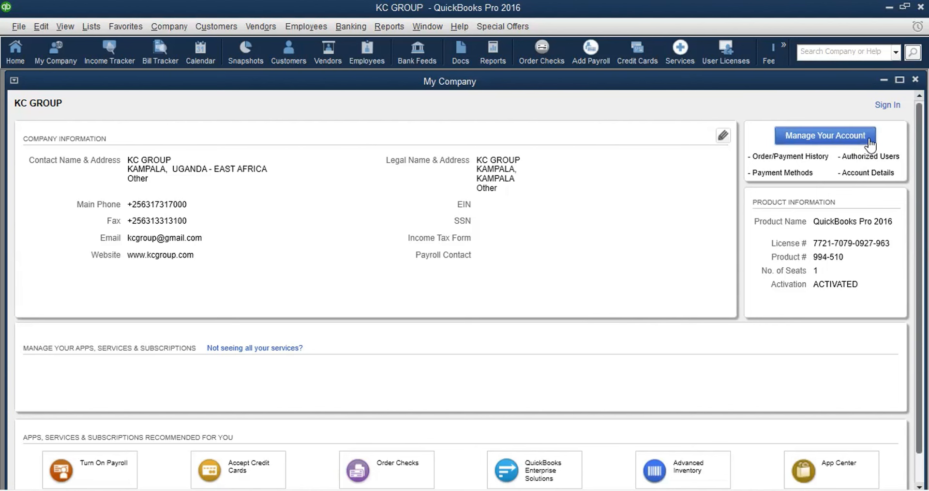
# Step: Open the QuickBooks account management page from the company details, and close both it and the My Company window
pyautogui.click(839, 138)
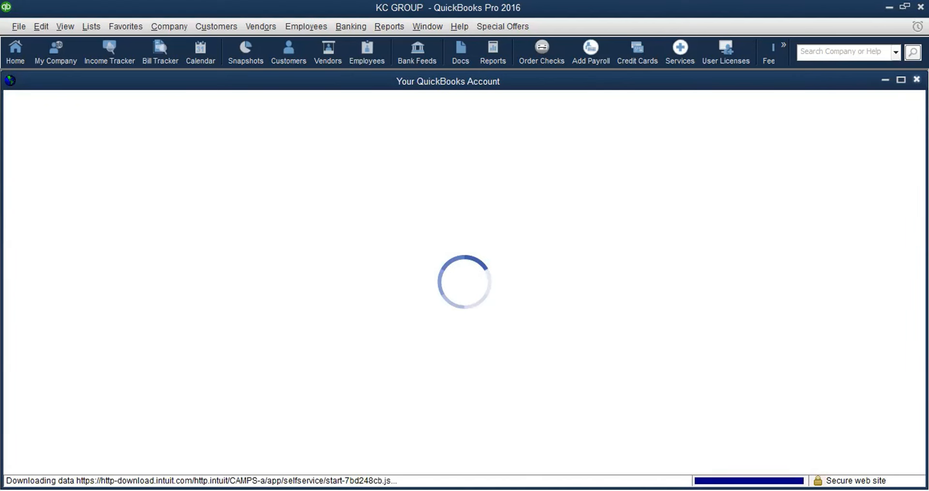
pyautogui.click(916, 79)
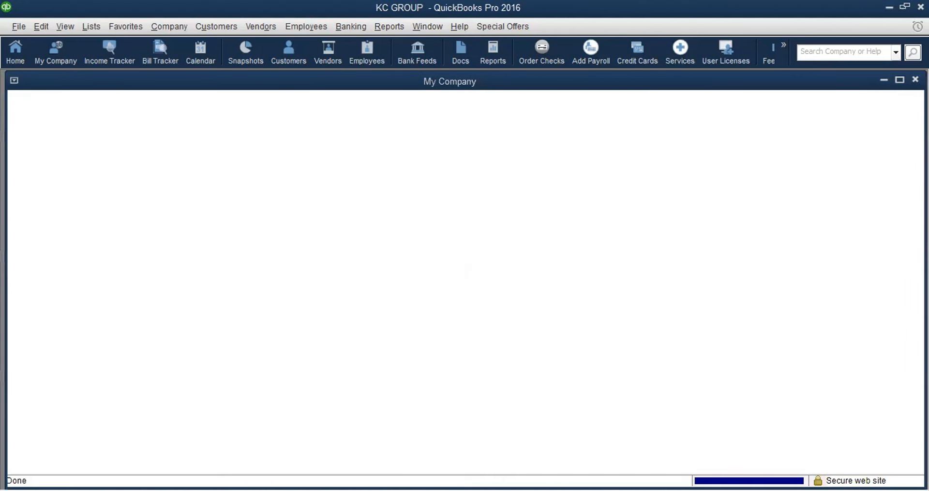
pyautogui.click(915, 80)
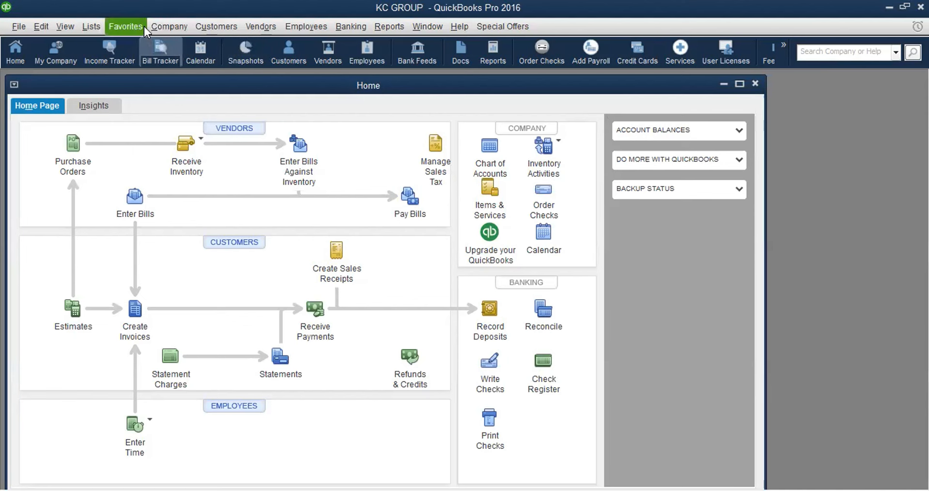
# Step: Reopen My Company to review the saved company information and the product information, and return to the home page
pyautogui.click(177, 28)
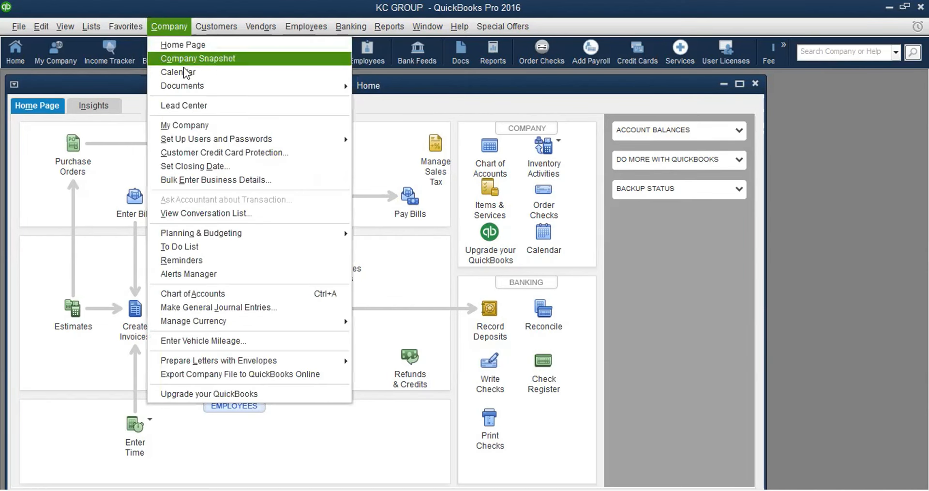
pyautogui.click(186, 123)
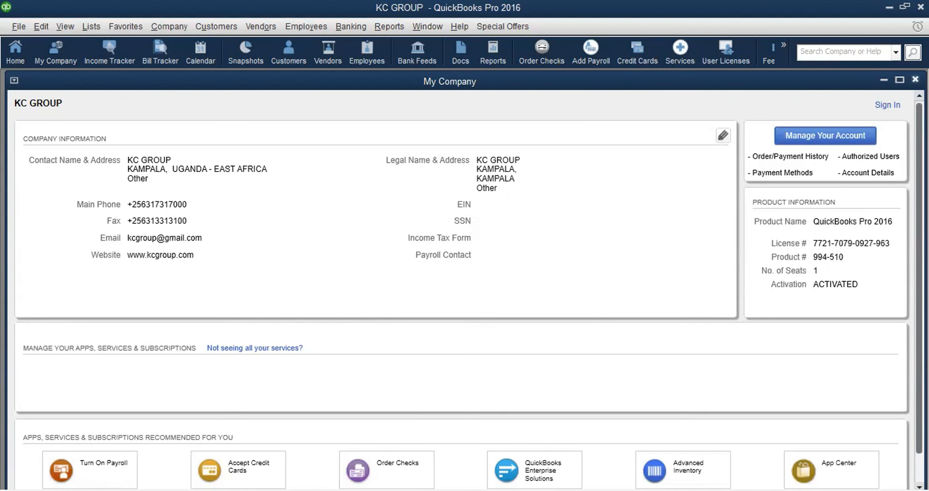
pyautogui.click(915, 79)
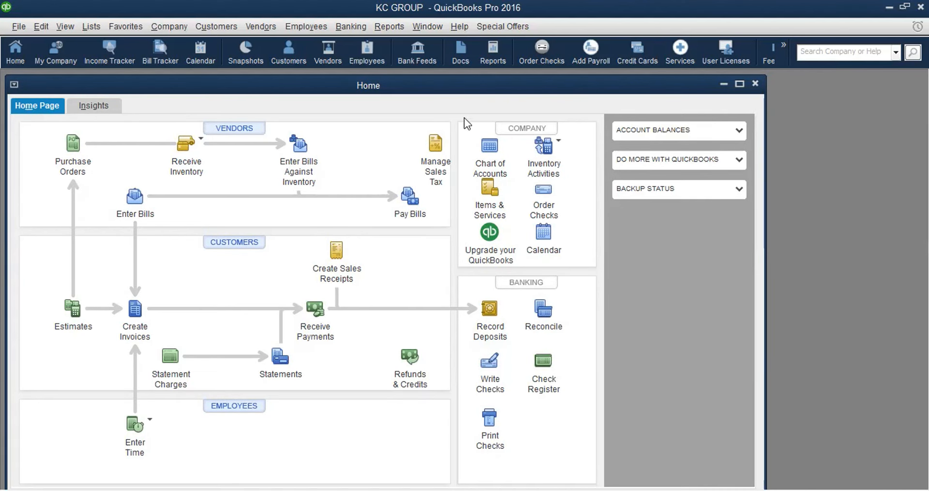
pyautogui.click(168, 27)
pyautogui.click(184, 120)
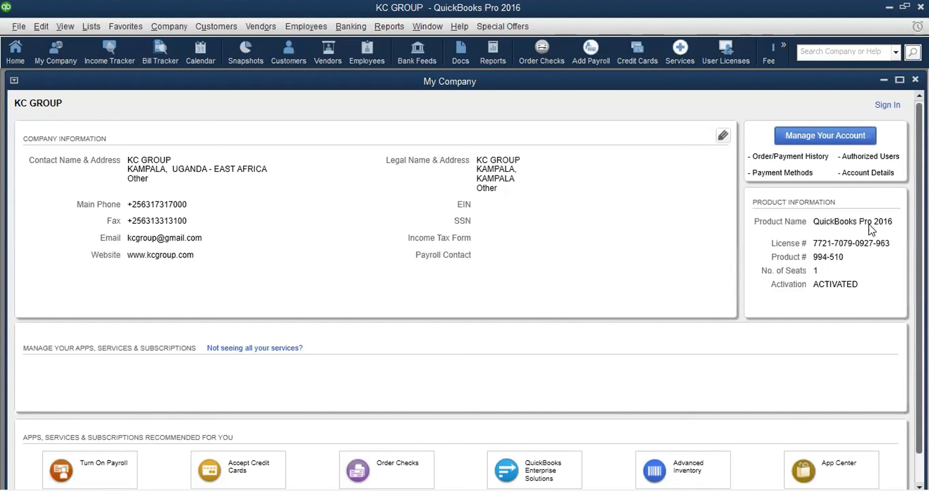
pyautogui.click(915, 79)
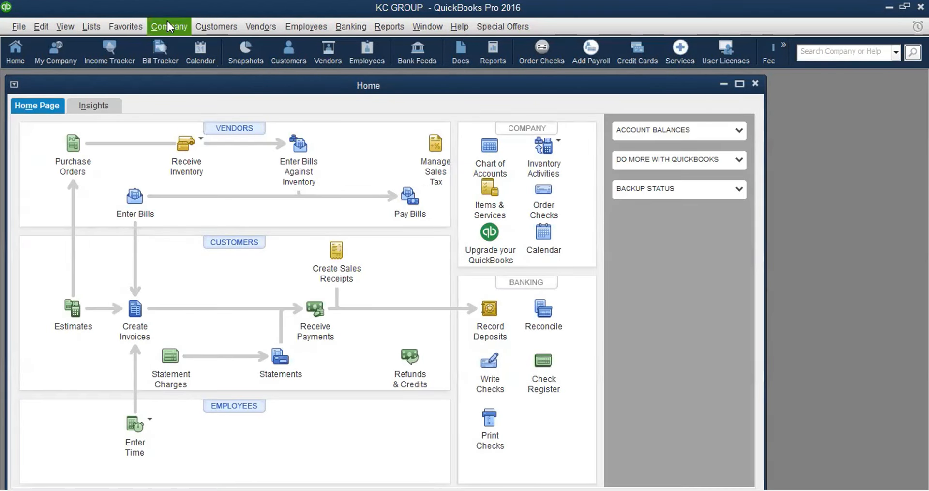
# Step: View the recommended apps, services and subscriptions in My Company, and close the window
pyautogui.click(168, 25)
pyautogui.click(194, 125)
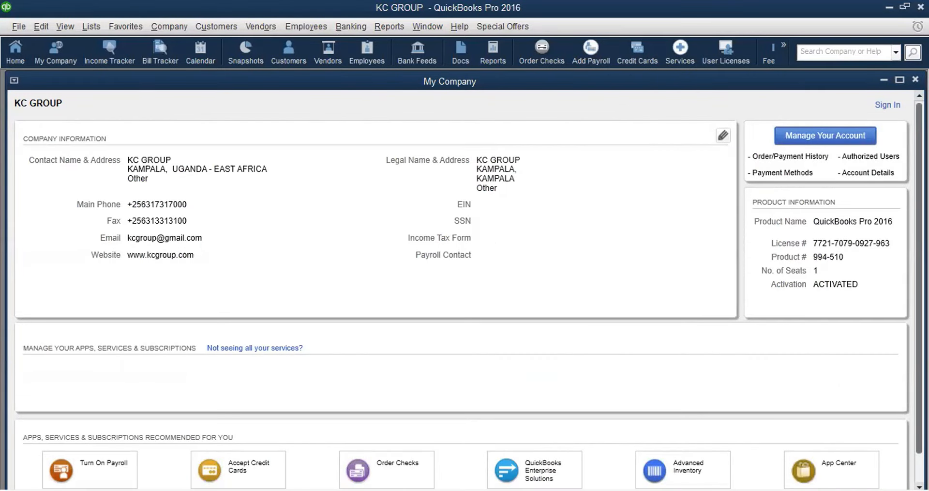
pyautogui.scroll(-1, 464, 290)
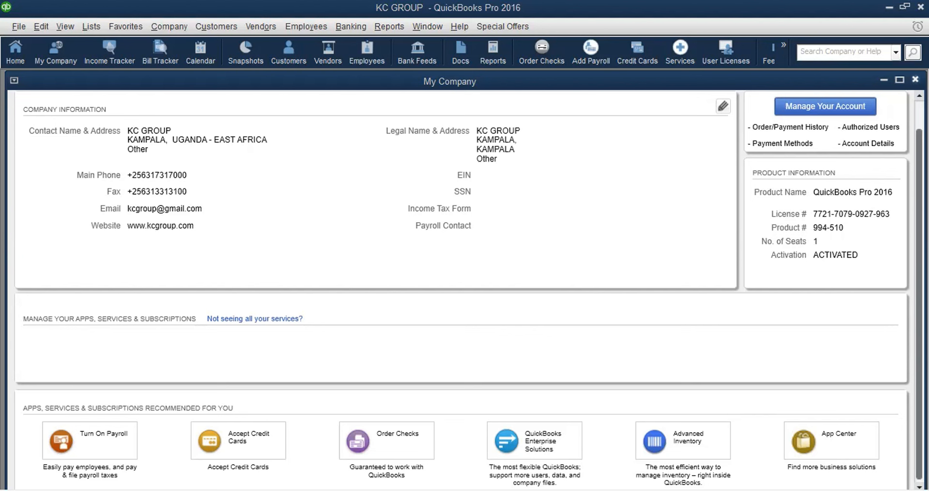
pyautogui.click(915, 79)
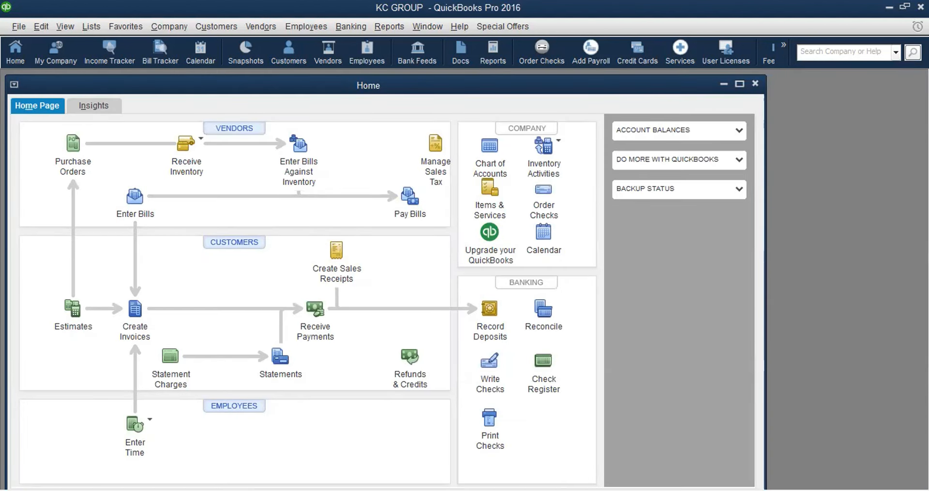